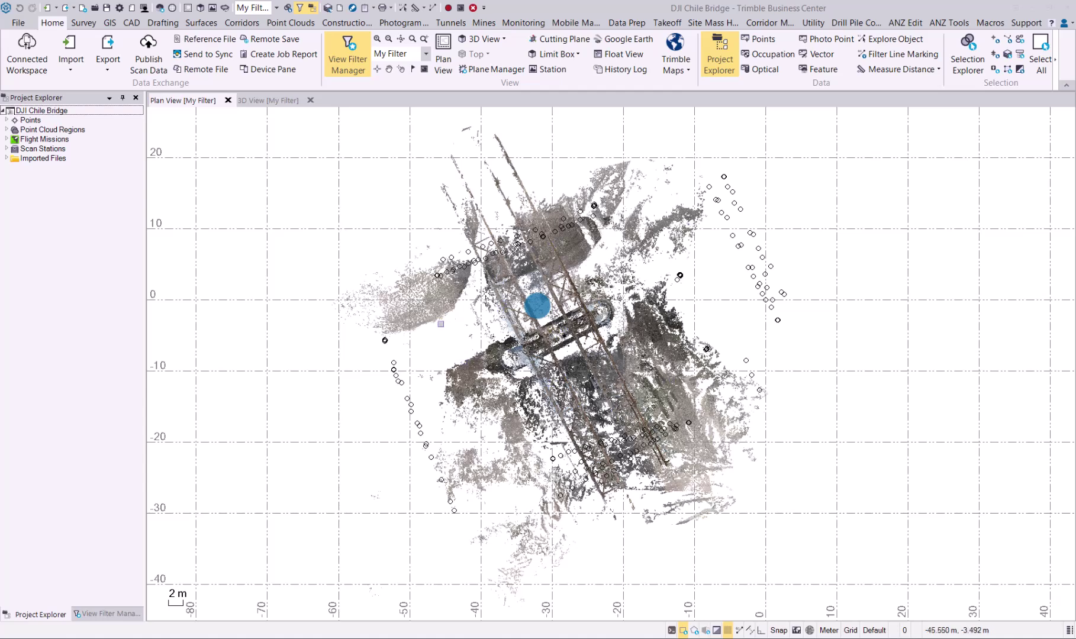
# Start a facade orthomosaic with the UAS Flight Mission as the source.
pyautogui.click(395, 23)
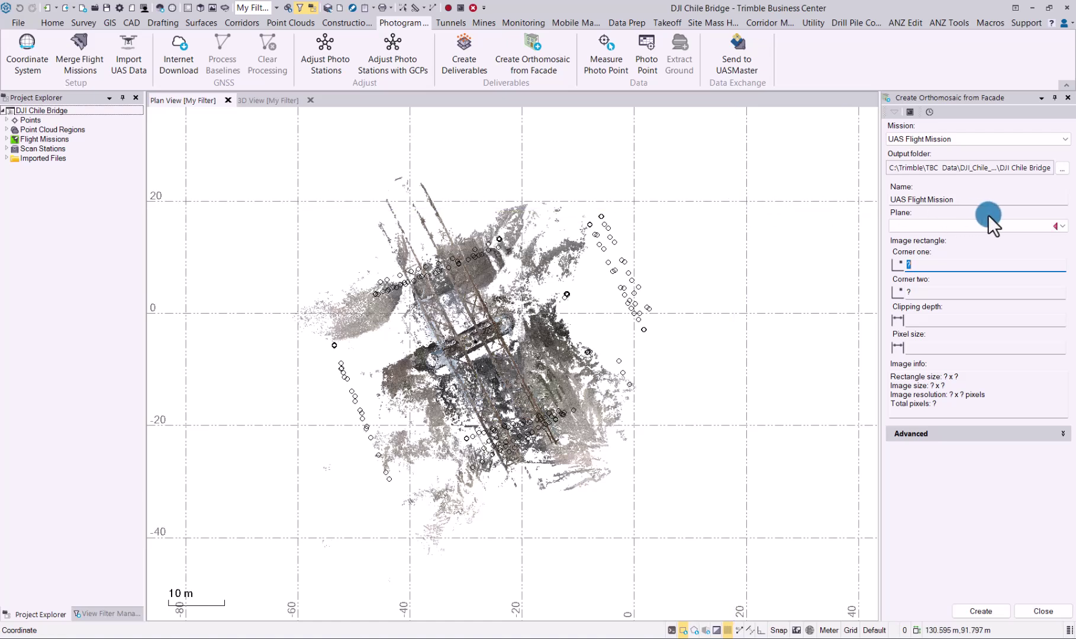
pyautogui.click(983, 142)
pyautogui.click(983, 139)
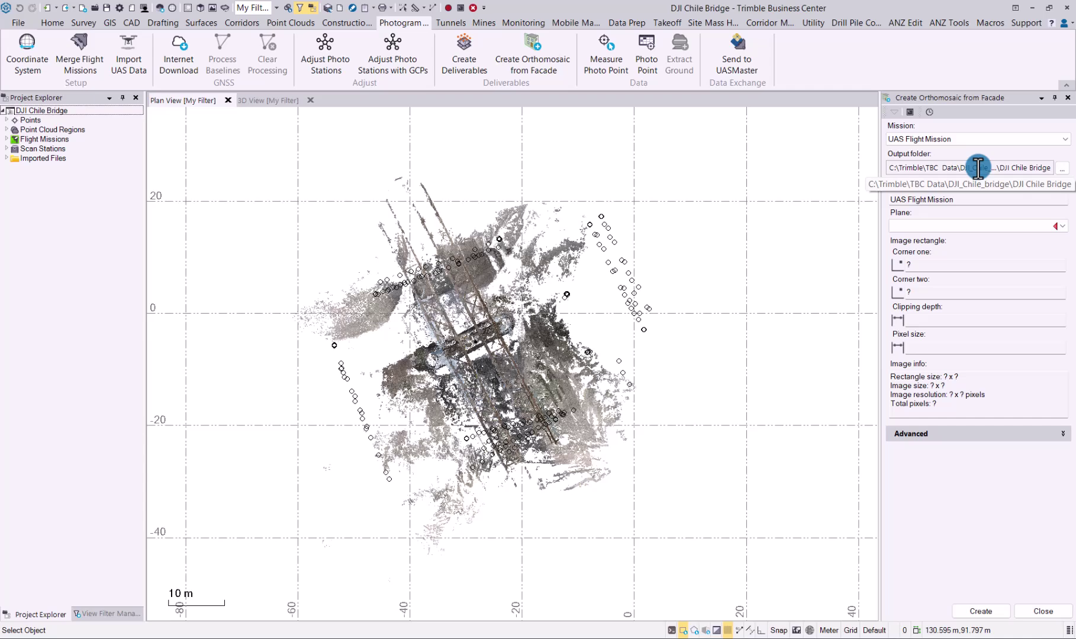
# Name the orthomosaic 'Bridge facade' and bring up the Plane choices.
pyautogui.click(976, 201)
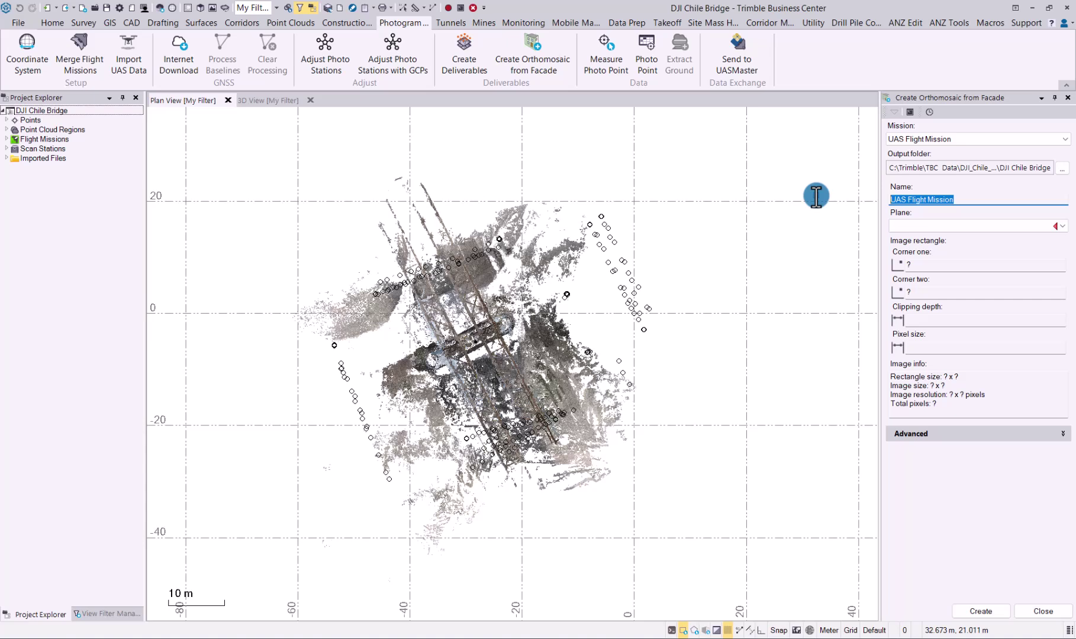
pyautogui.write('Bridge facade')
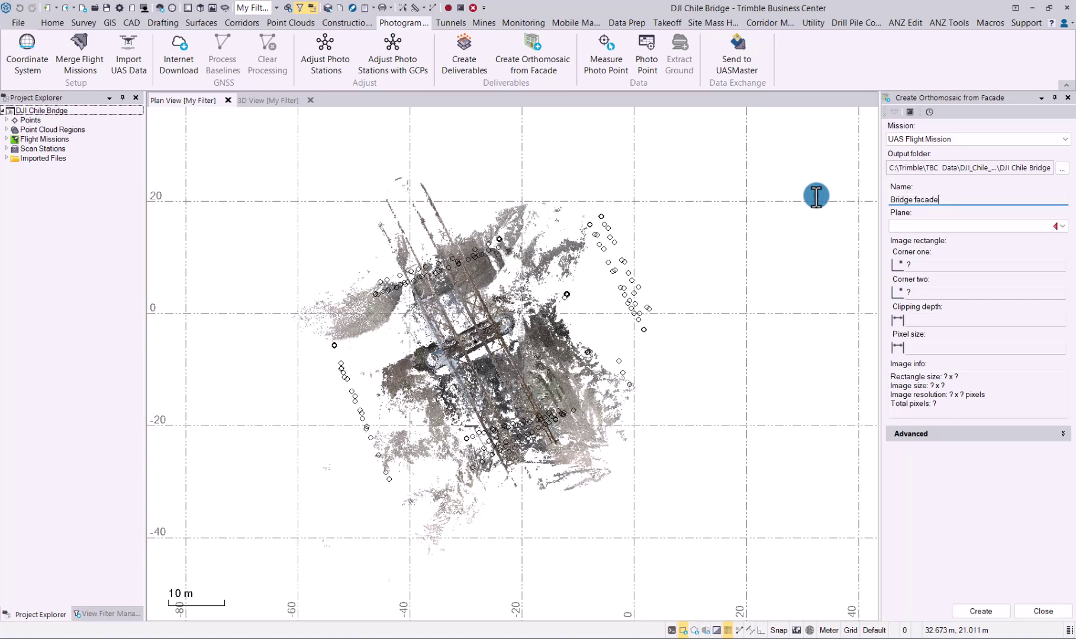
pyautogui.click(952, 227)
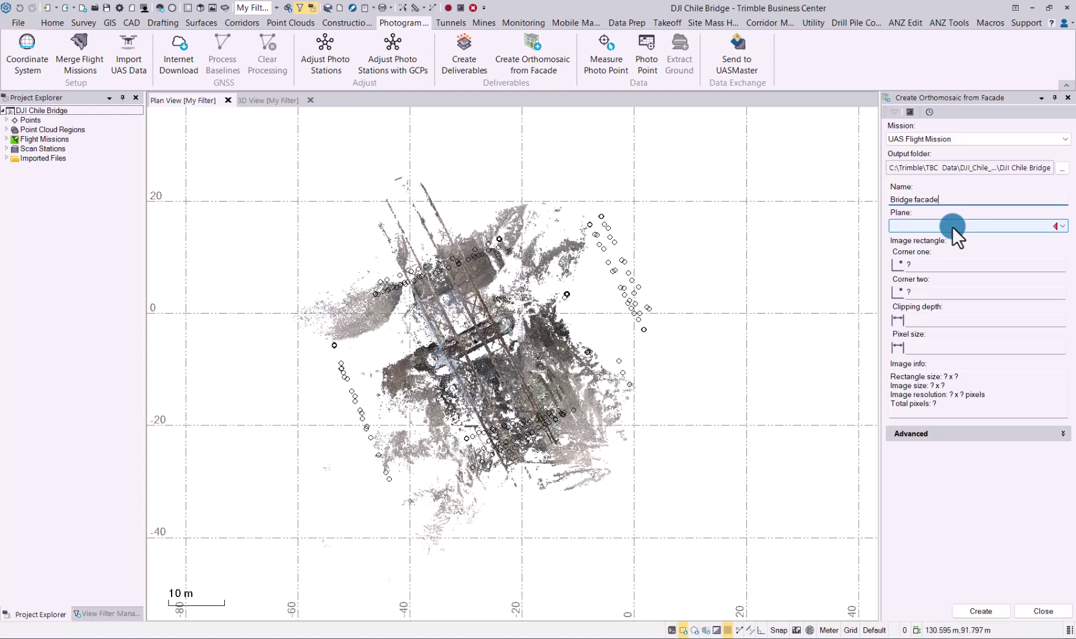
pyautogui.click(1060, 226)
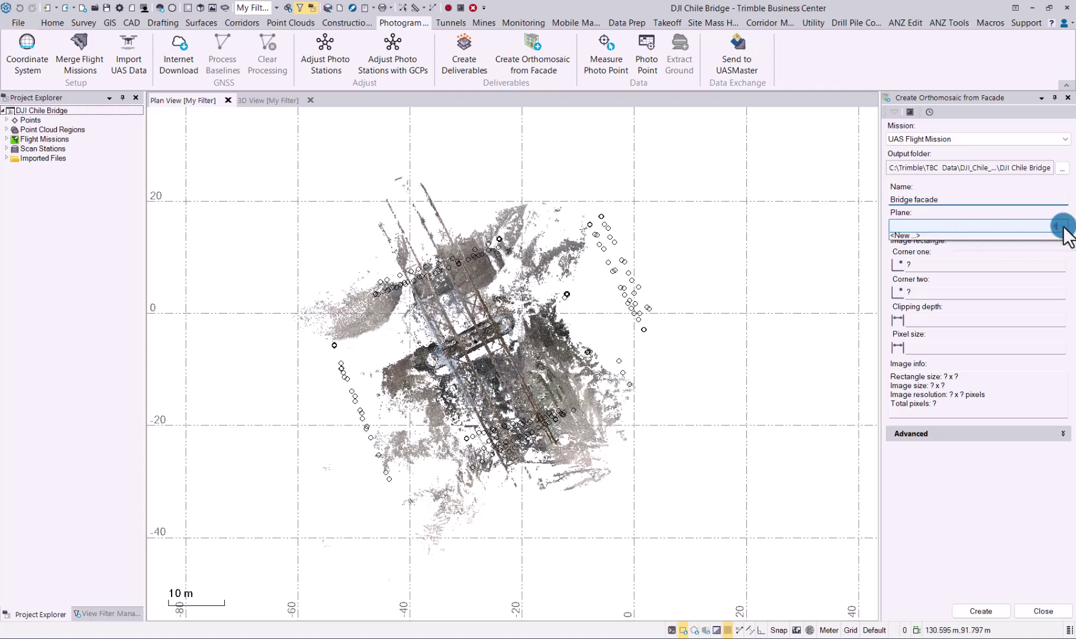
# Create a new vertical plane named Pillar.
pyautogui.click(915, 237)
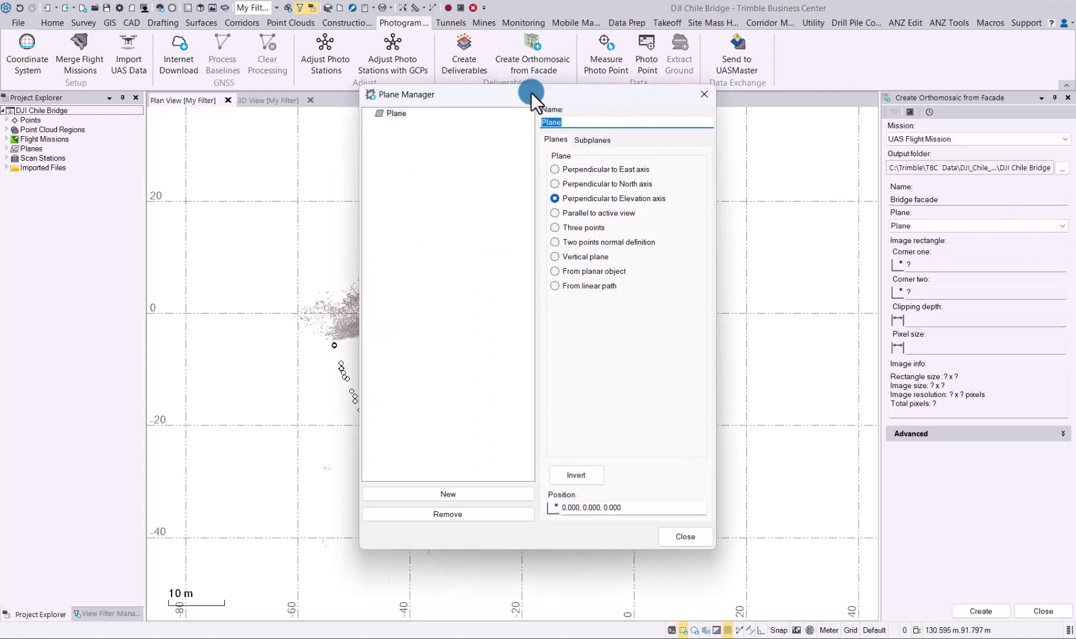
pyautogui.moveTo(531, 92); pyautogui.dragTo(564, 91)
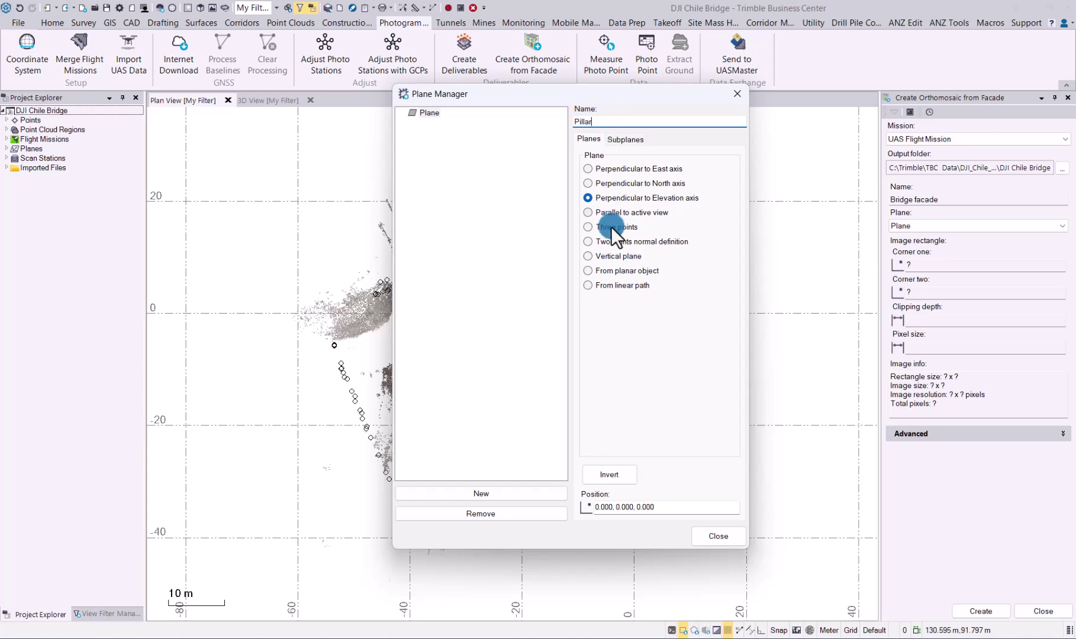
pyautogui.click(588, 256)
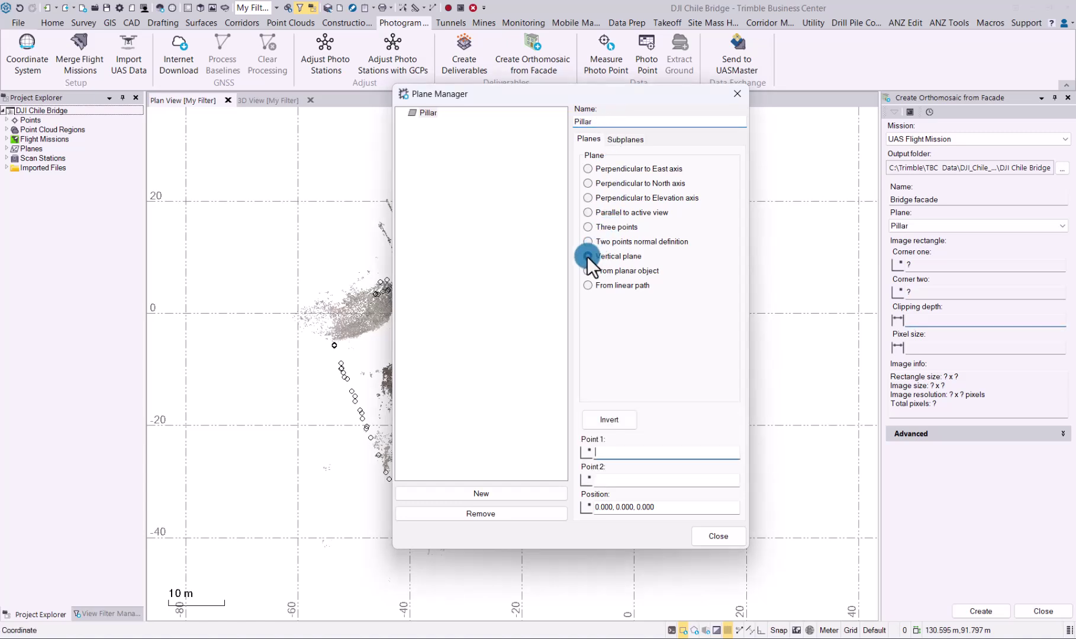
# In the 3D view, pick the Pillar plane's two points on the graffiti facade.
pyautogui.click(267, 101)
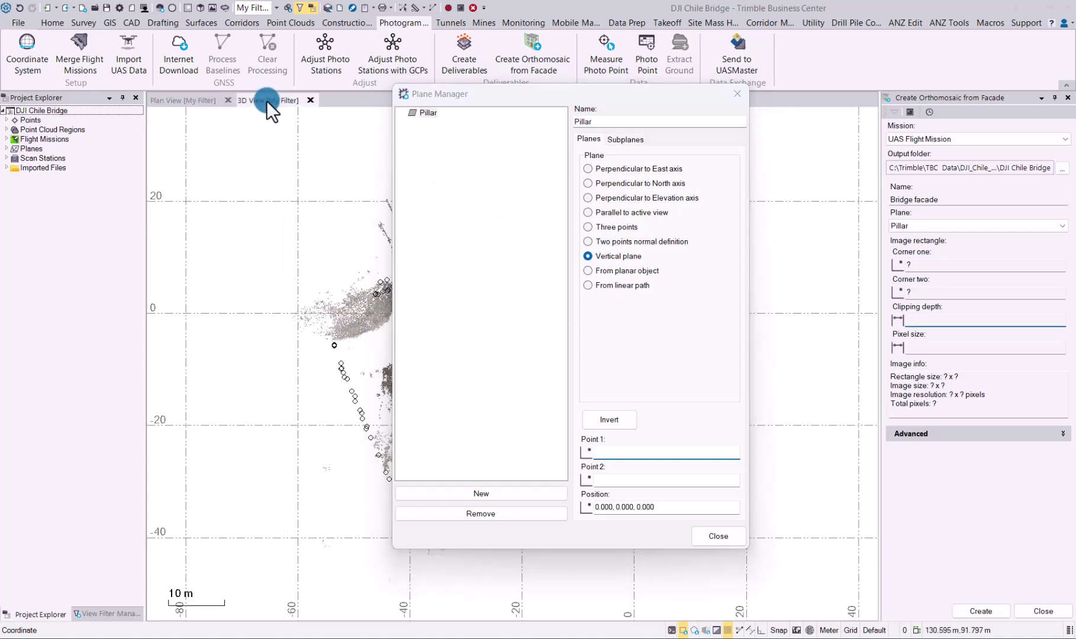
pyautogui.moveTo(540, 90); pyautogui.dragTo(844, 86)
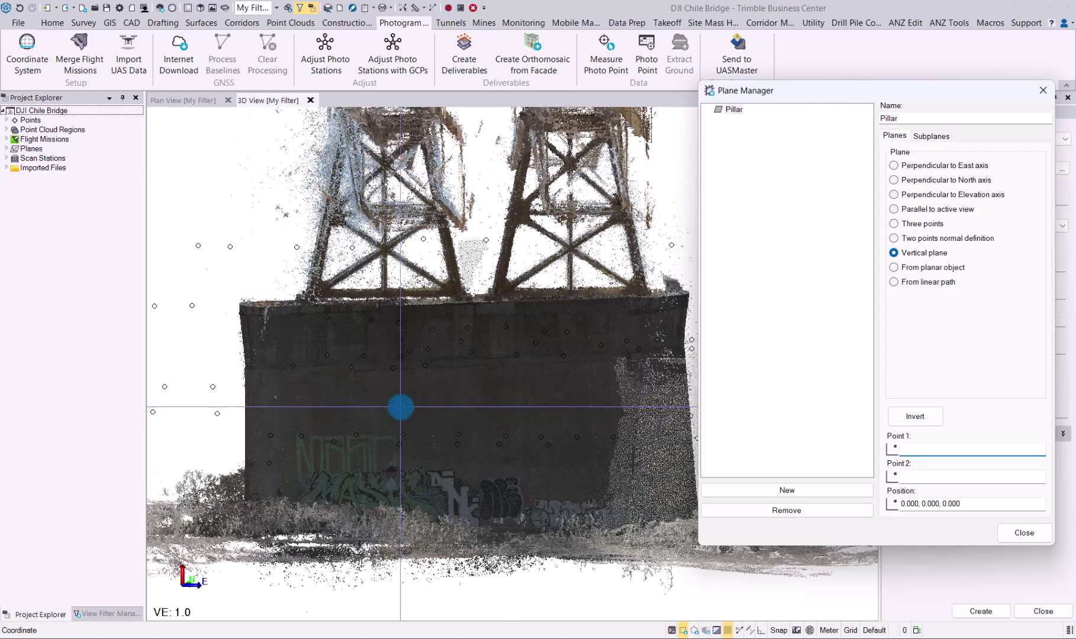
pyautogui.moveTo(398, 404); pyautogui.dragTo(343, 335, button='middle')
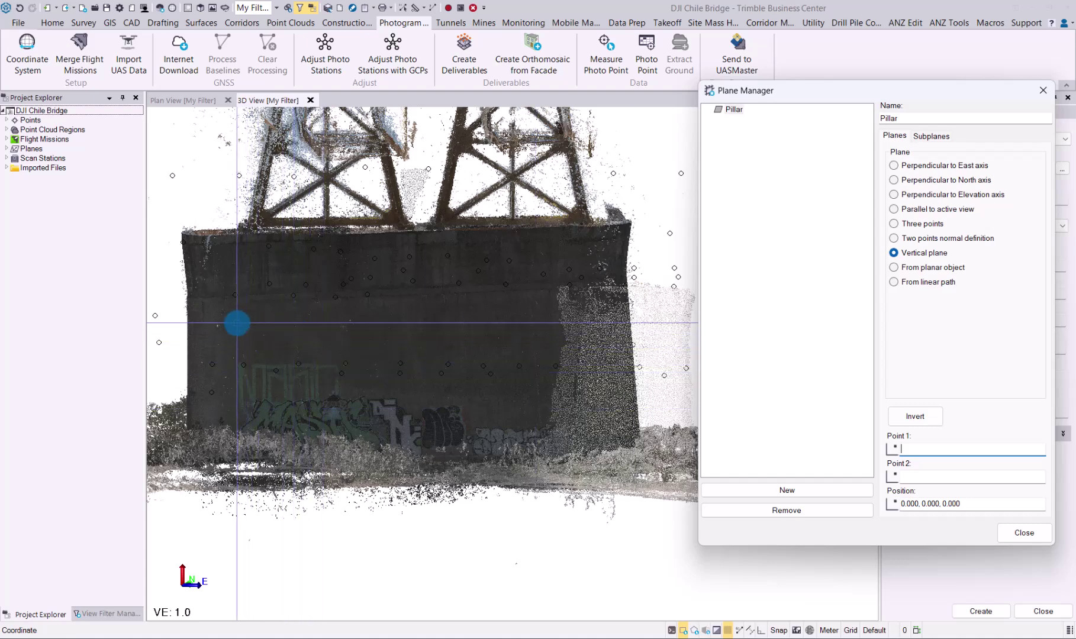
pyautogui.click(235, 320)
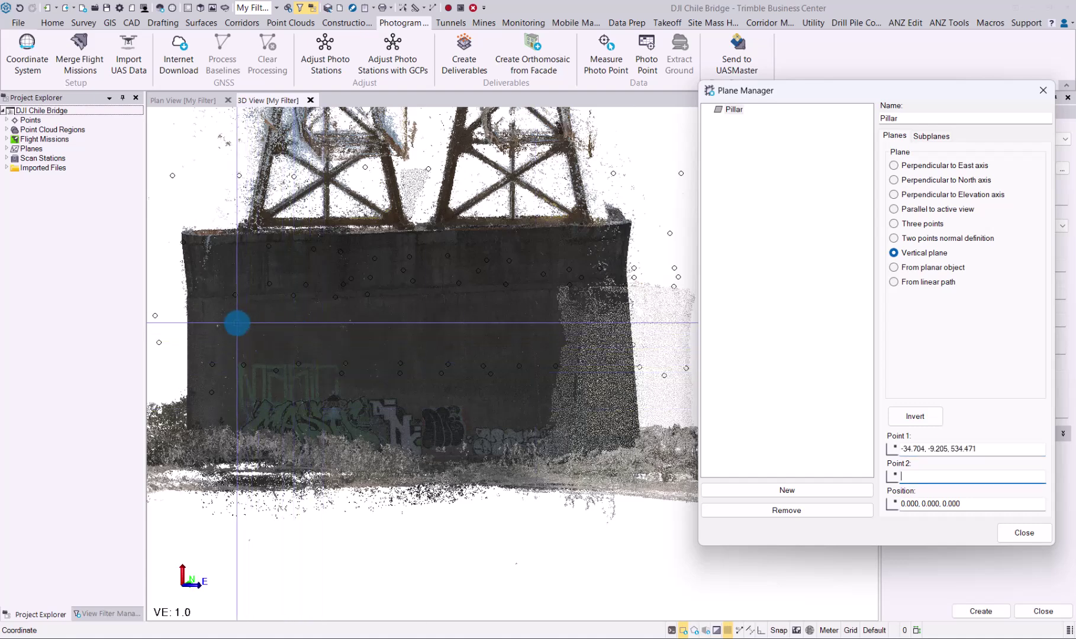
pyautogui.click(518, 419)
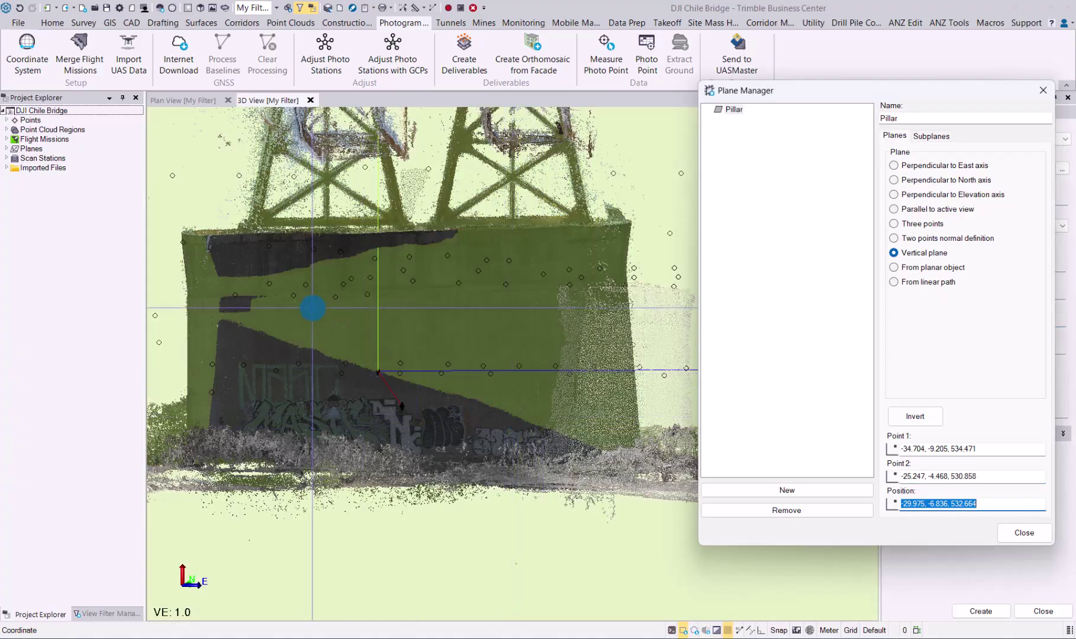
pyautogui.moveTo(312, 308); pyautogui.dragTo(491, 348, button='middle')
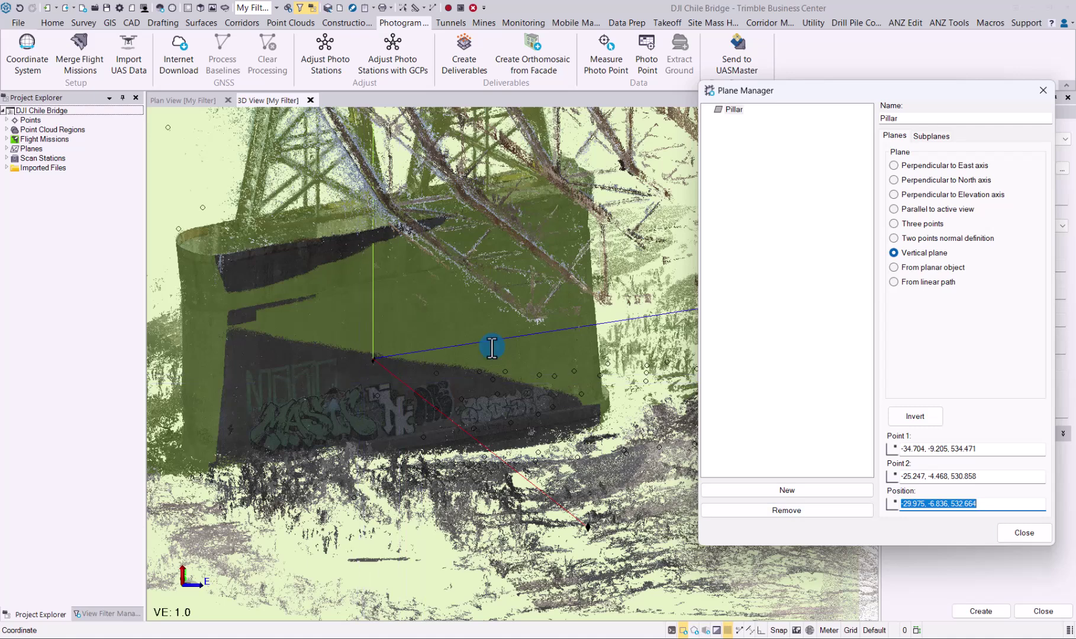
# Pick two corners around the graffiti for a 9.084 m × 4.158 m image rectangle on Pillar.
pyautogui.click(1028, 533)
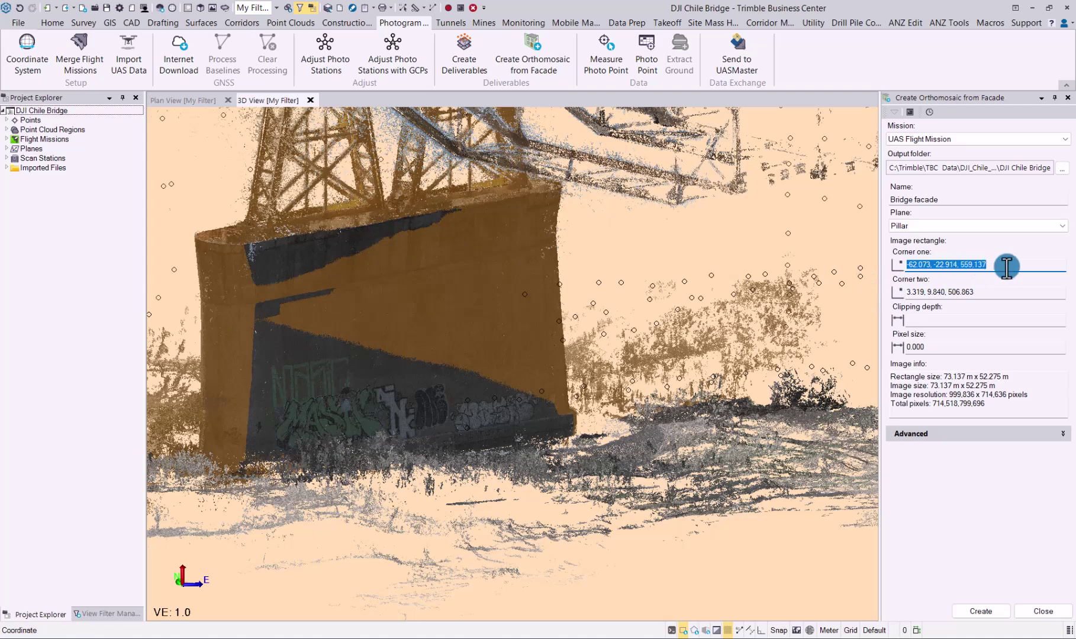
pyautogui.click(894, 264)
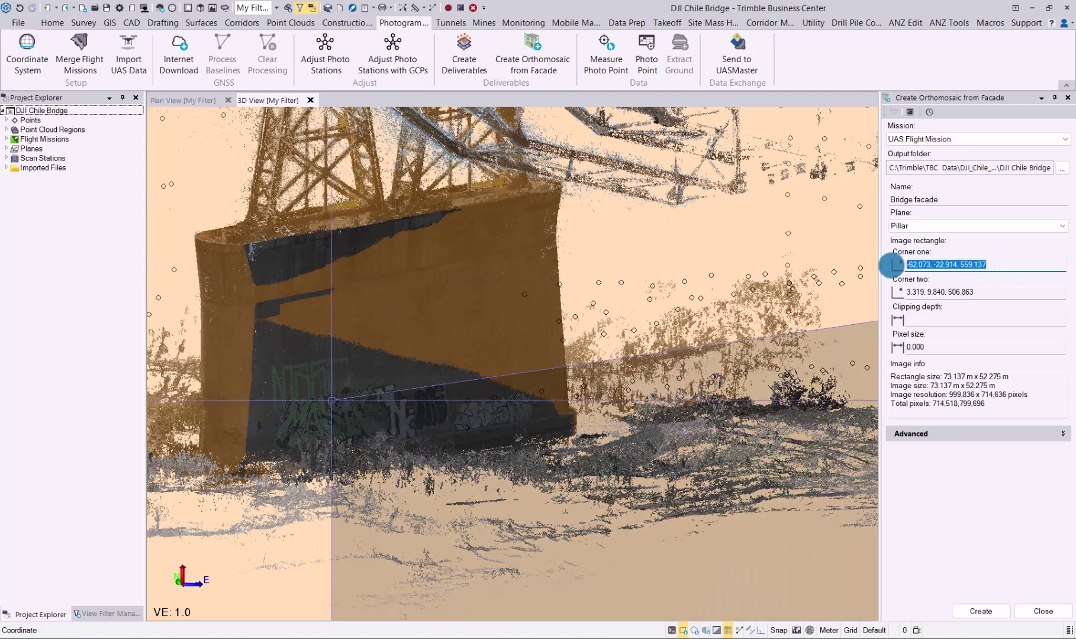
pyautogui.moveTo(828, 272); pyautogui.dragTo(219, 351, button='middle')
pyautogui.click(259, 351)
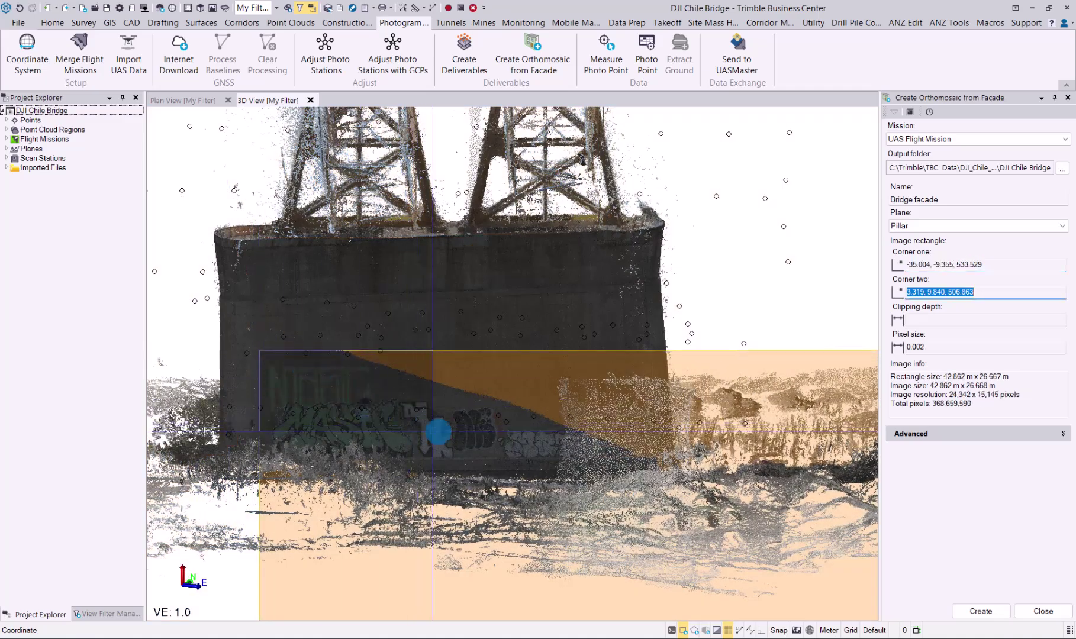
pyautogui.click(501, 460)
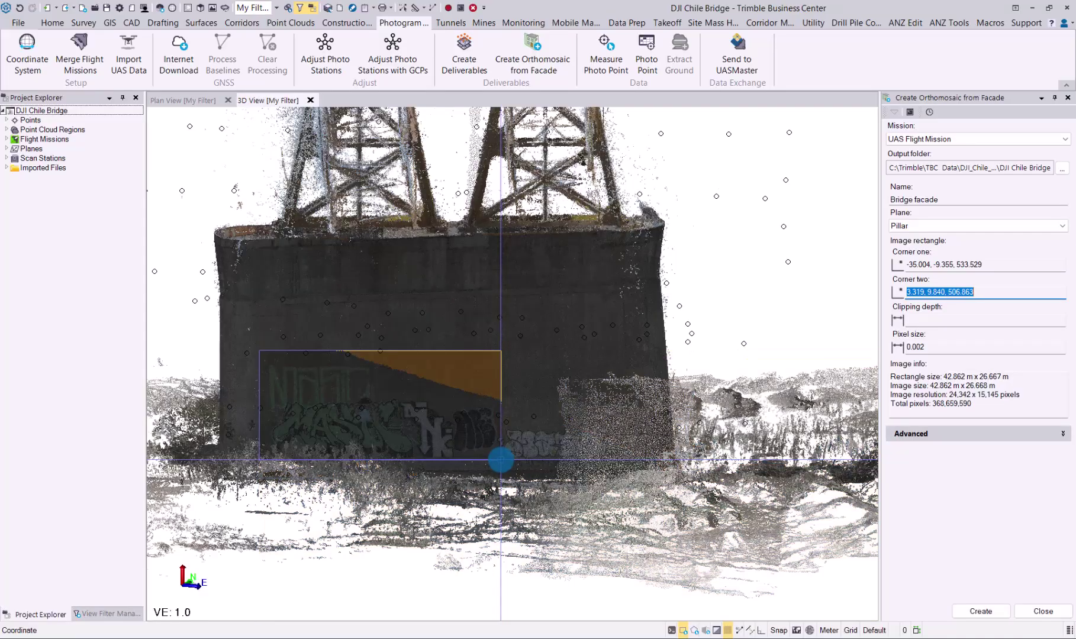
pyautogui.moveTo(501, 459); pyautogui.dragTo(377, 387, button='middle')
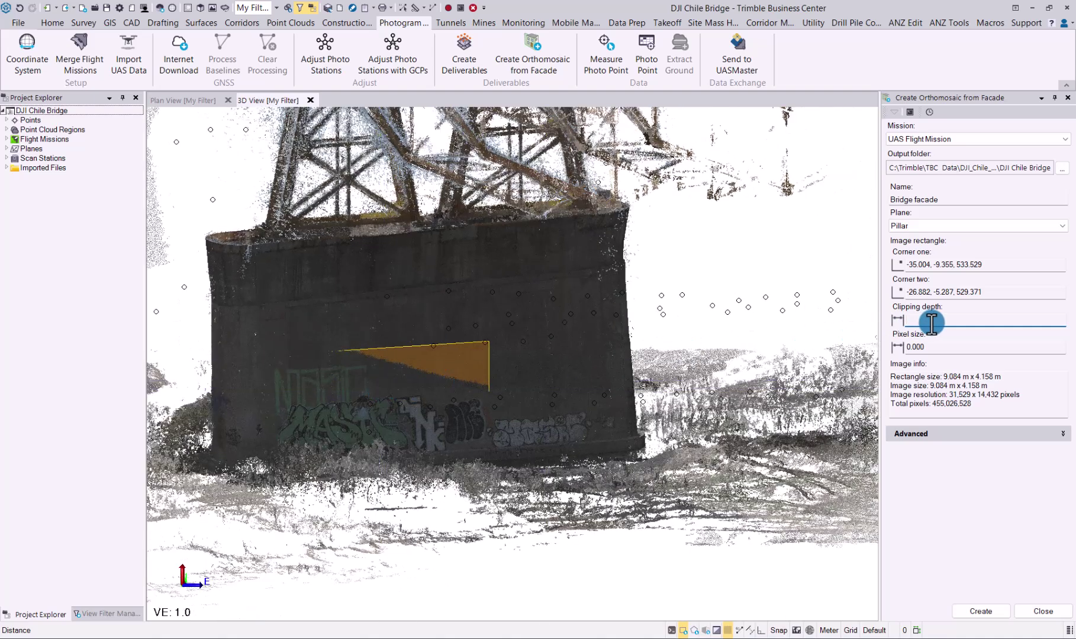
# Try clipping depths 0.1 and 0.2, then settle on 0.300 after checking the rectangle.
pyautogui.press('Return')
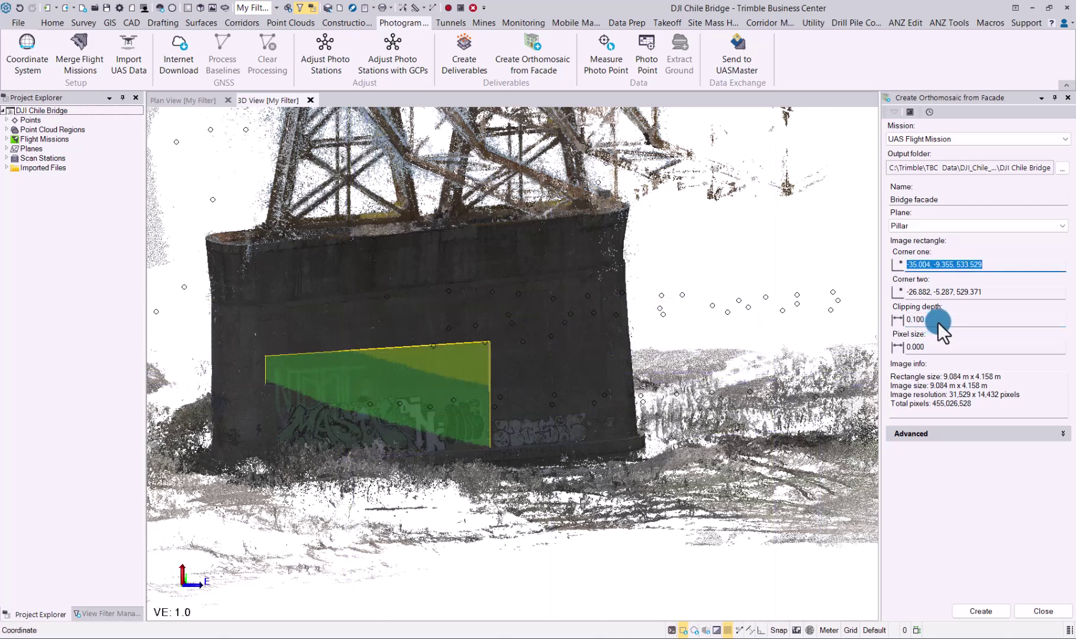
pyautogui.click(933, 321)
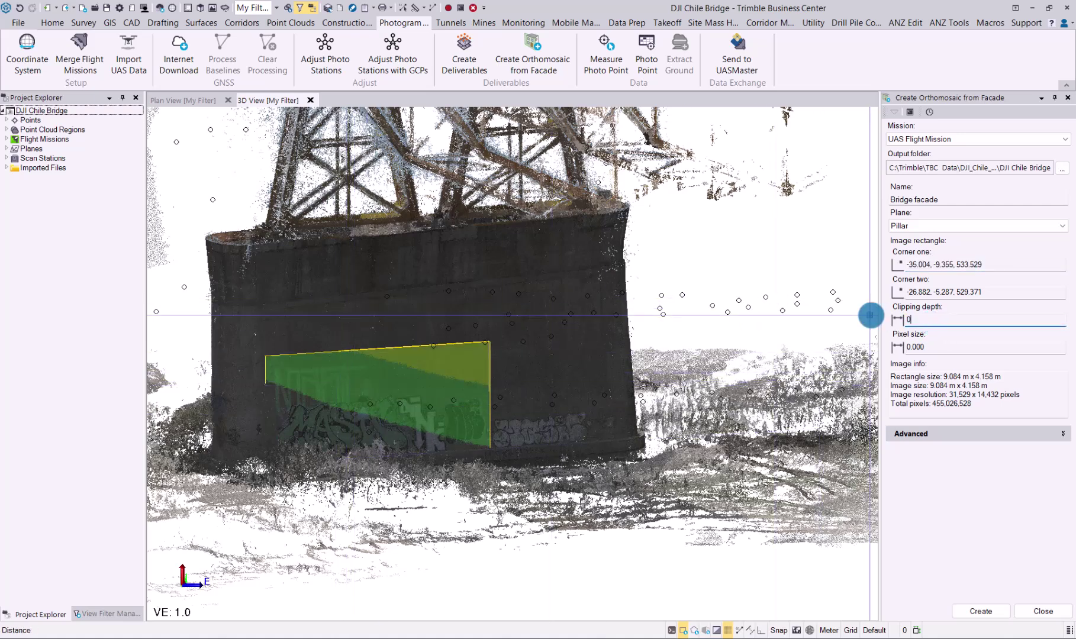
pyautogui.write('0.2')
pyautogui.press('Return')
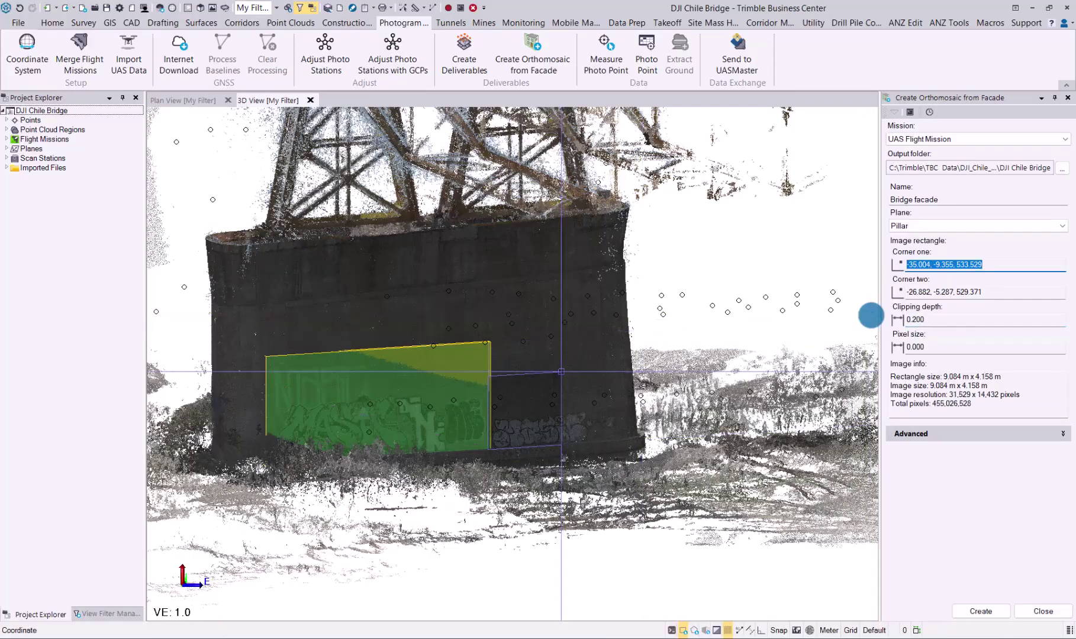
pyautogui.moveTo(870, 316); pyautogui.dragTo(623, 371, button='middle')
pyautogui.click(929, 319)
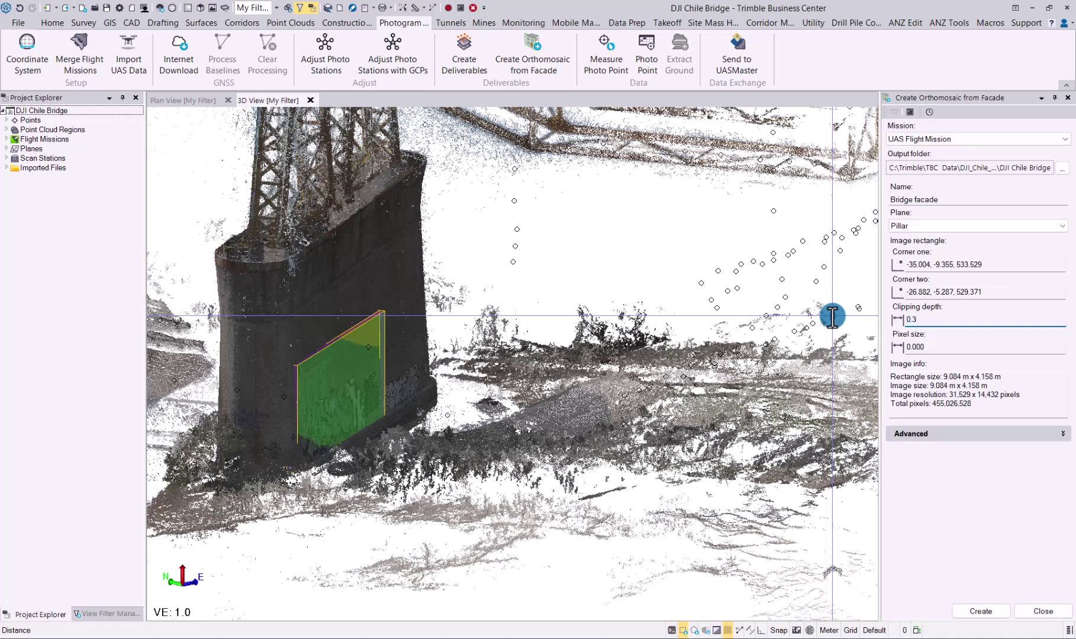
pyautogui.write('0.3')
pyautogui.press('Return')
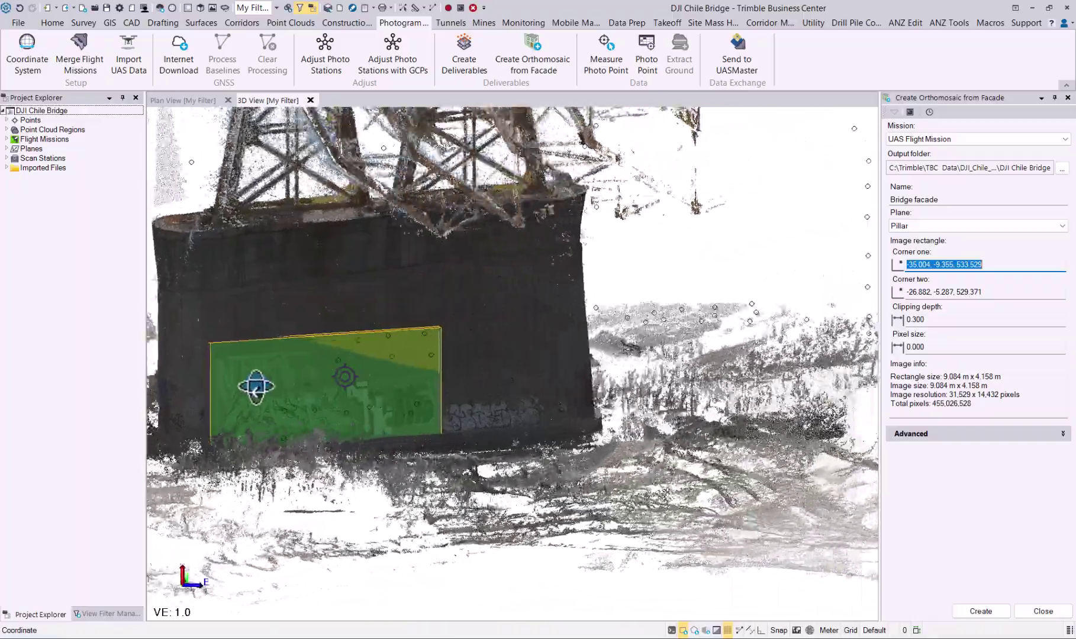
pyautogui.moveTo(255, 386)
pyautogui.mouseDown(button='middle')
pyautogui.moveTo(200, 392)
pyautogui.moveTo(240, 380)
pyautogui.mouseUp(button='middle')
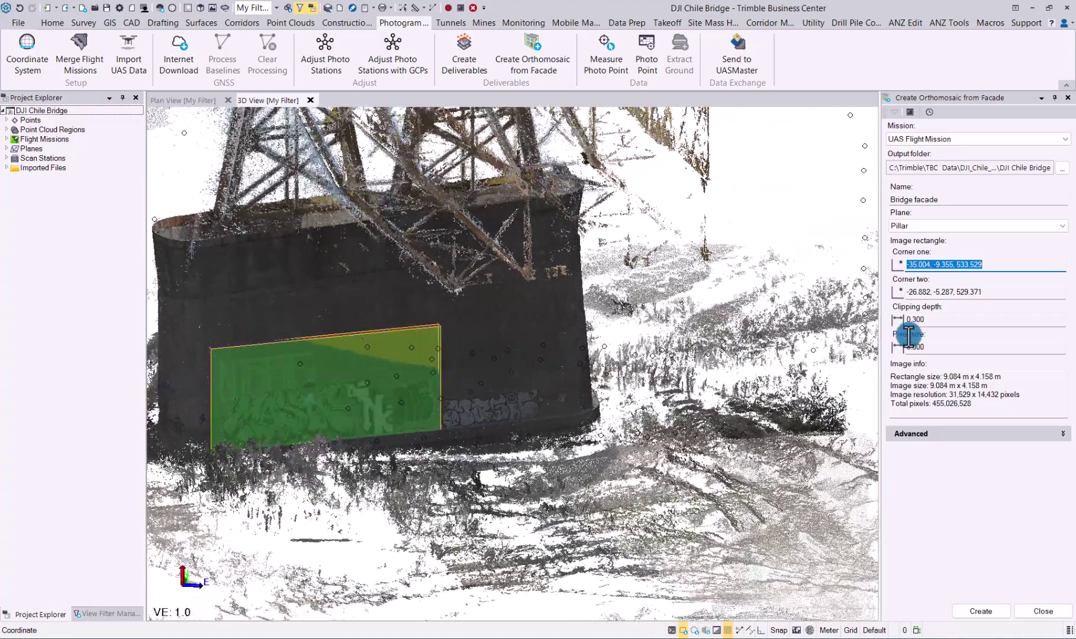
# Try pixel sizes 1 and 0.1, then set 0.010 for a 909 x 416 image.
pyautogui.click(948, 349)
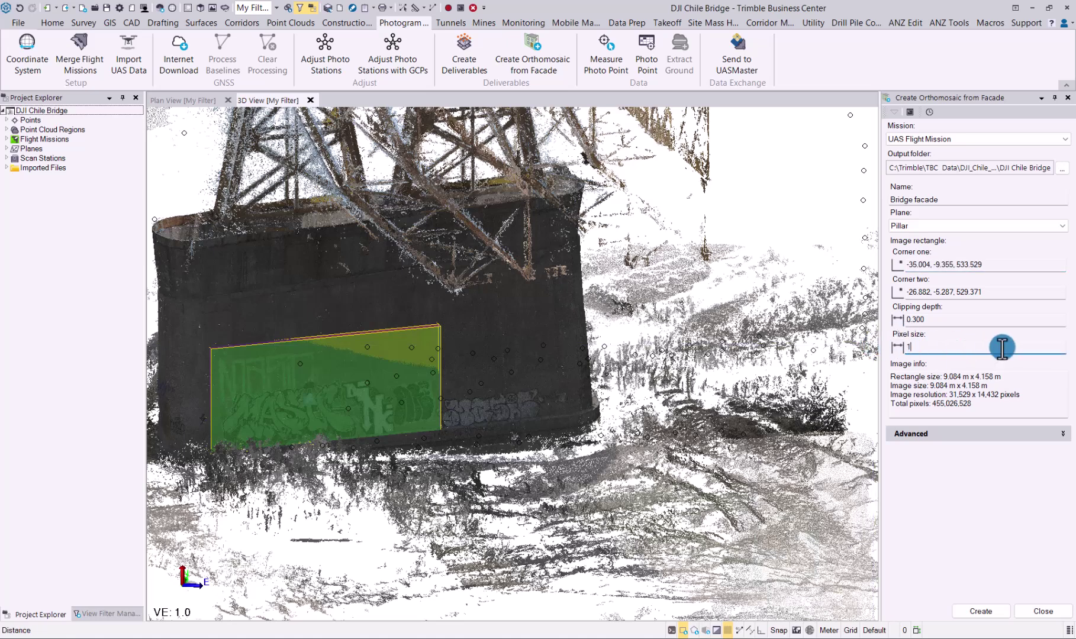
pyautogui.write('1')
pyautogui.press('Tab')
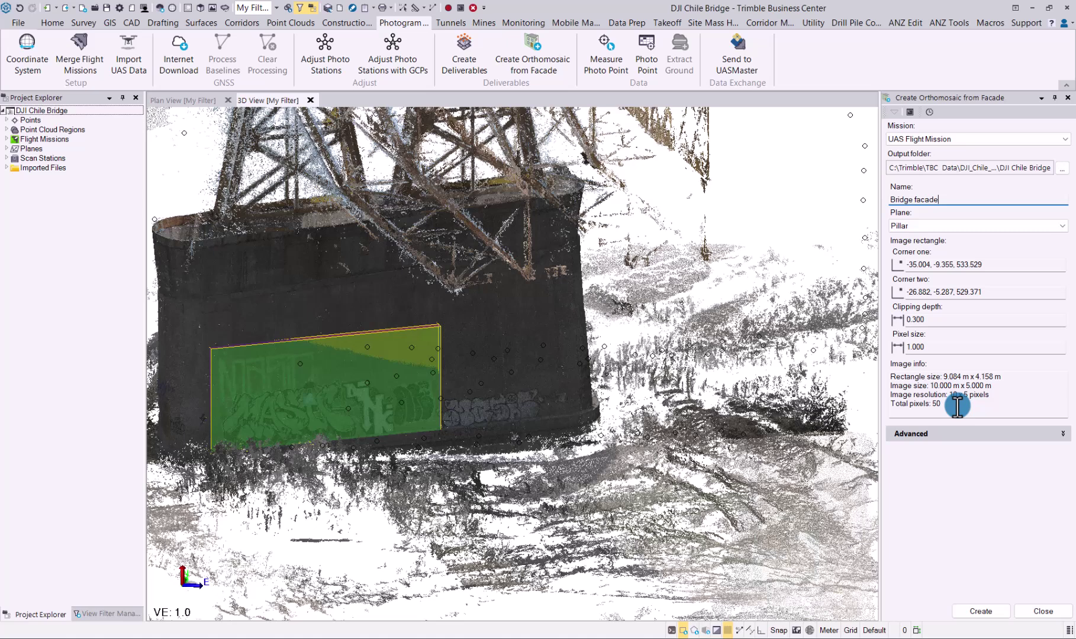
pyautogui.click(930, 348)
pyautogui.write('0.1')
pyautogui.press('Tab')
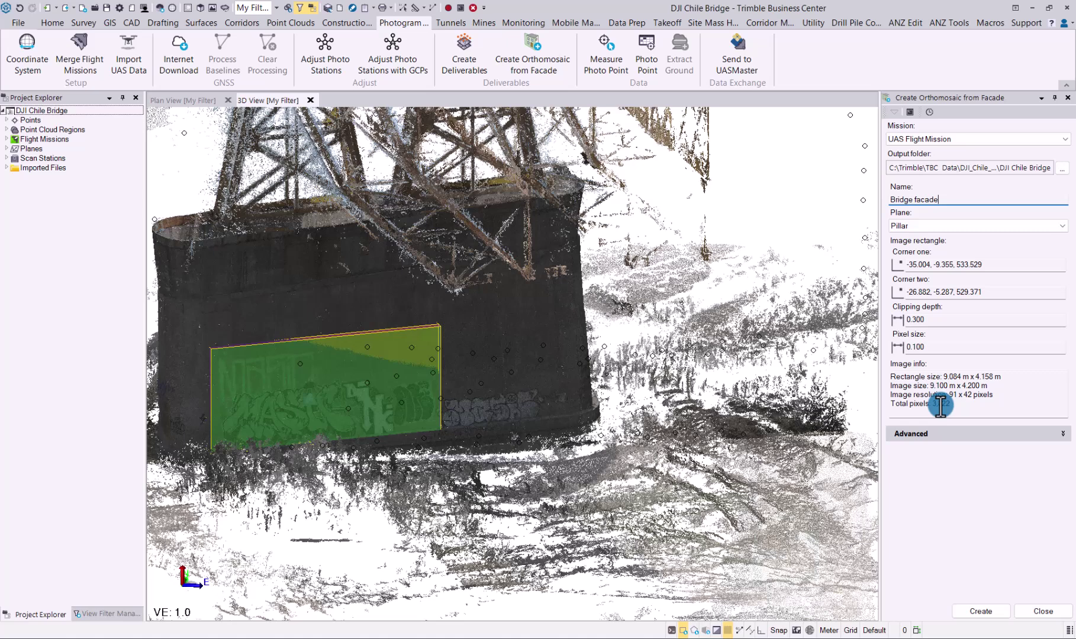
pyautogui.click(927, 347)
pyautogui.write('0.010')
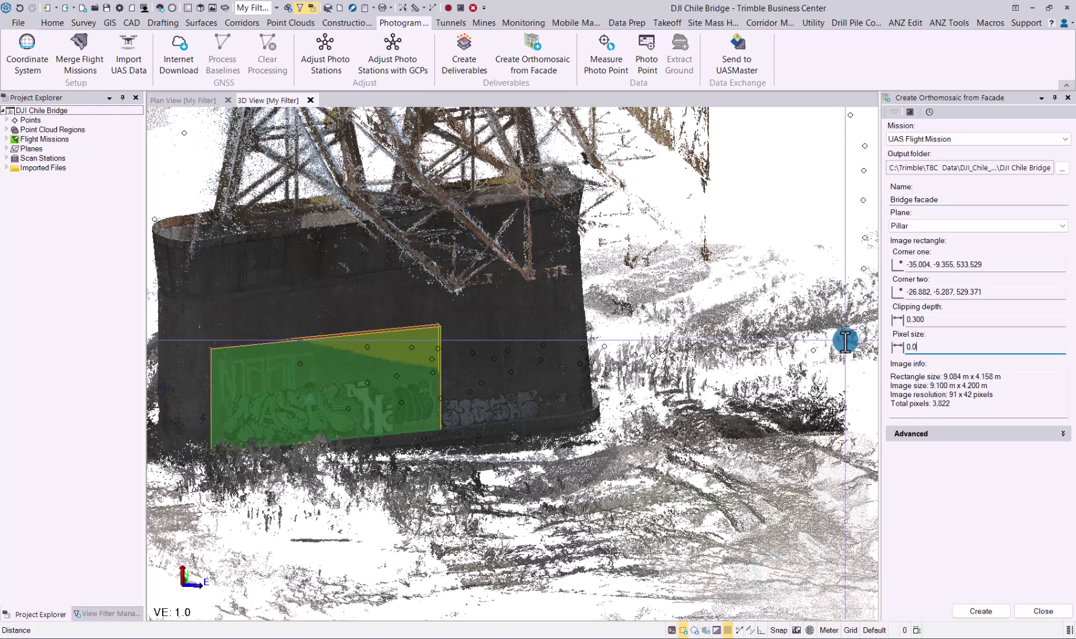
pyautogui.press('Tab')
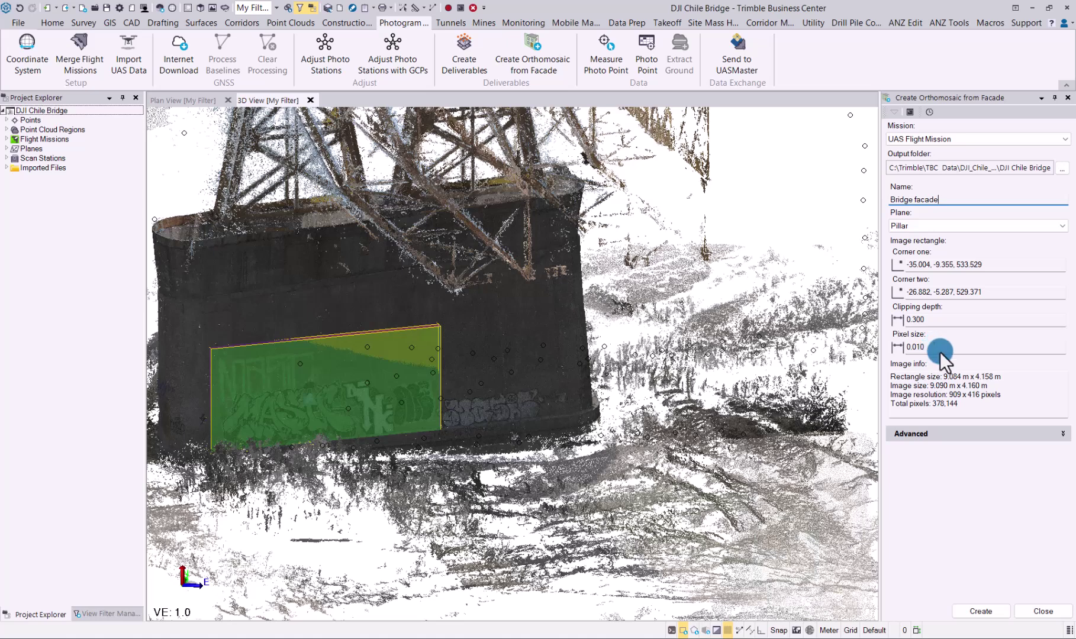
# Keep the TIFF with JPEG compression (*.tif) format and create the orthomosaic.
pyautogui.click(1062, 435)
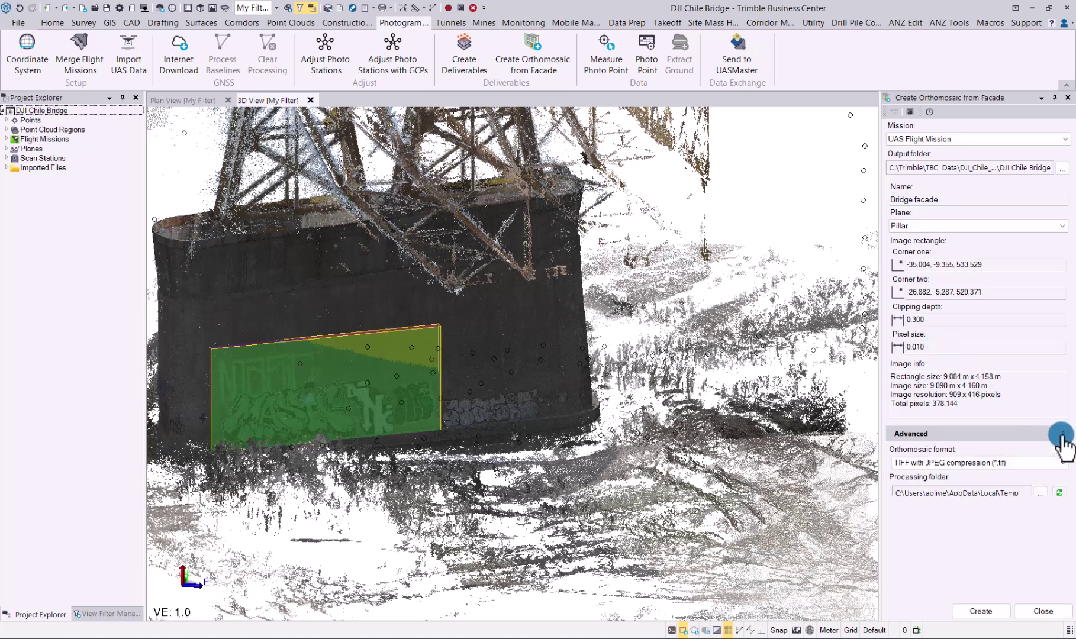
pyautogui.click(1063, 462)
pyautogui.click(1060, 467)
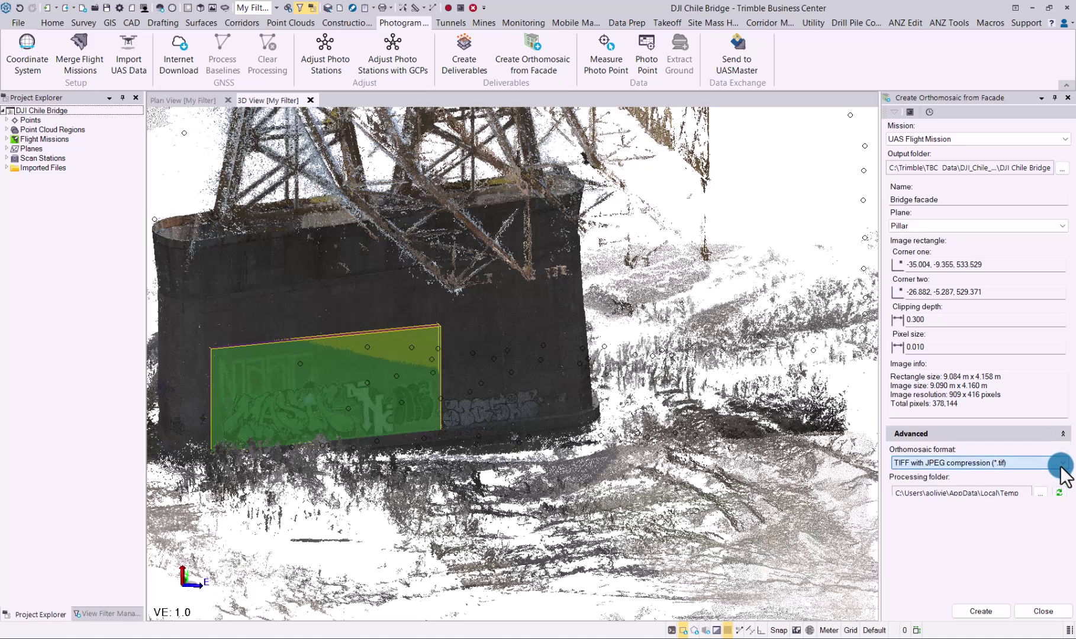
pyautogui.click(947, 455)
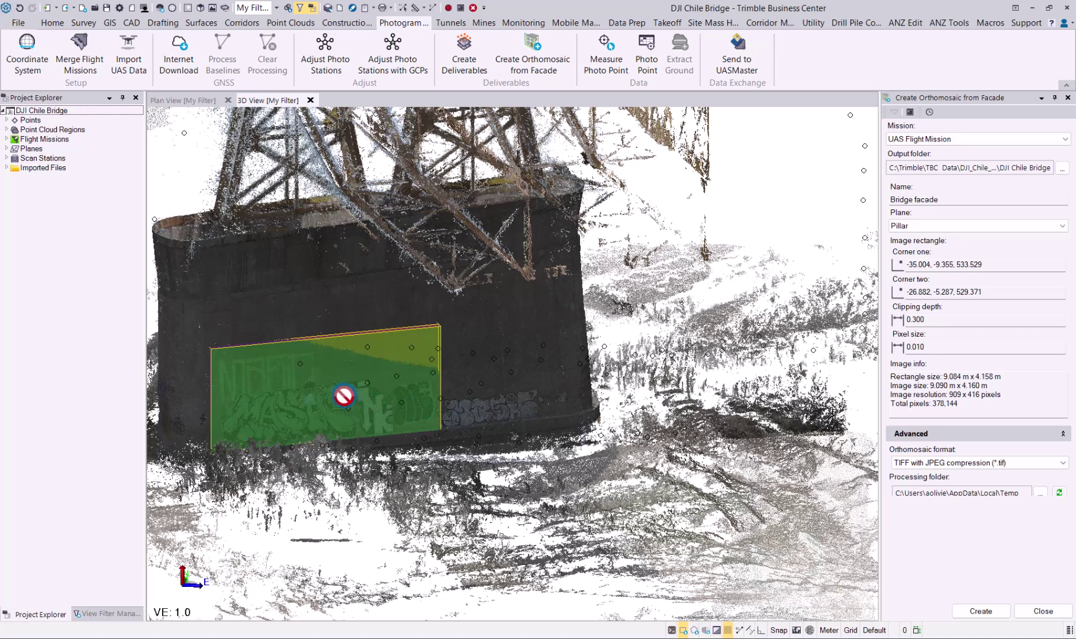
pyautogui.click(982, 612)
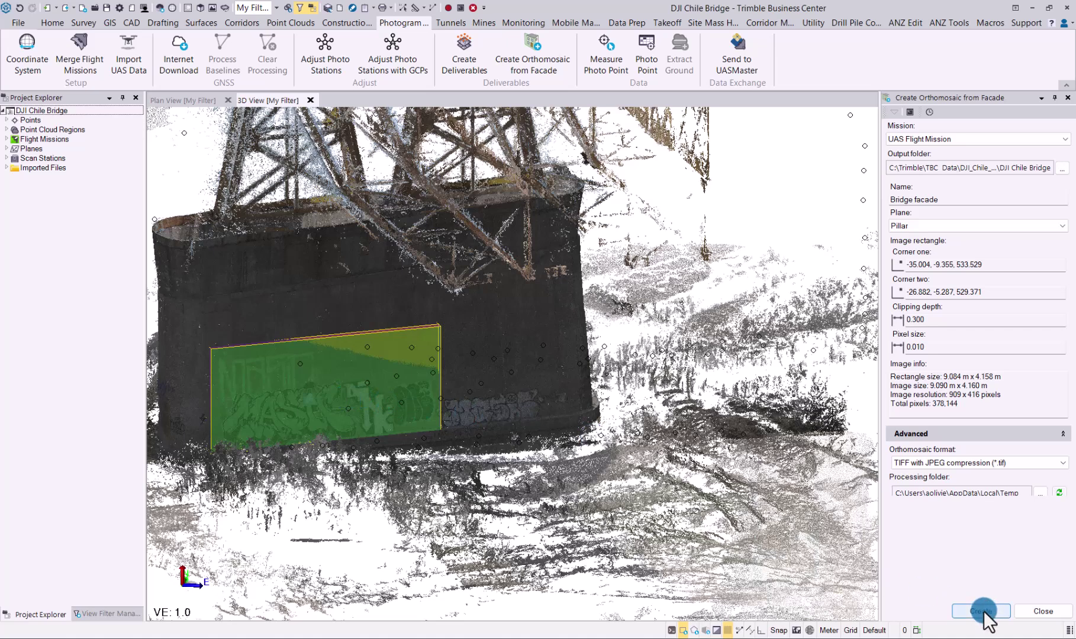
# Let the UAS Flight Mission orthomosaic processing finish successfully.
pyautogui.click(960, 467)
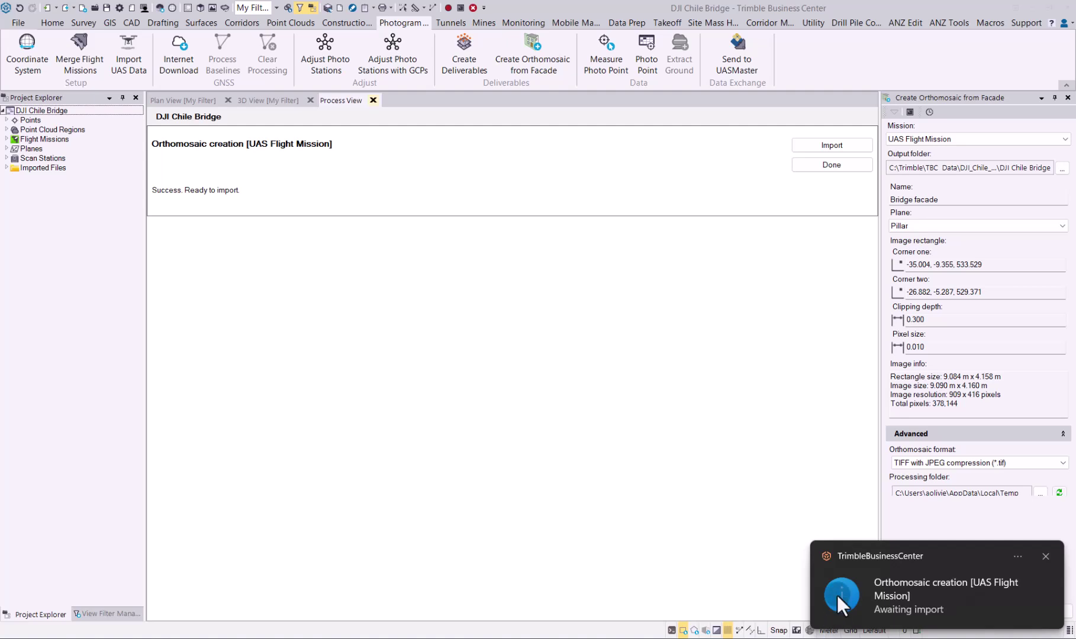
# Import the Bridge facade orthomosaic, close the panel, and zoom onto the graffiti wall.
pyautogui.click(838, 146)
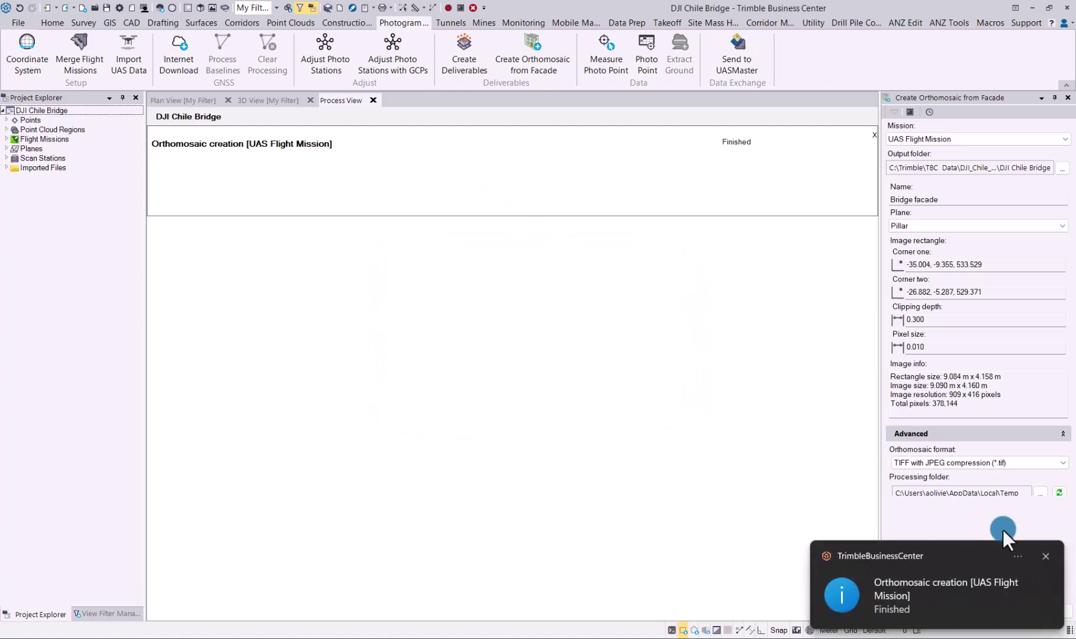
pyautogui.click(1043, 555)
pyautogui.click(1033, 610)
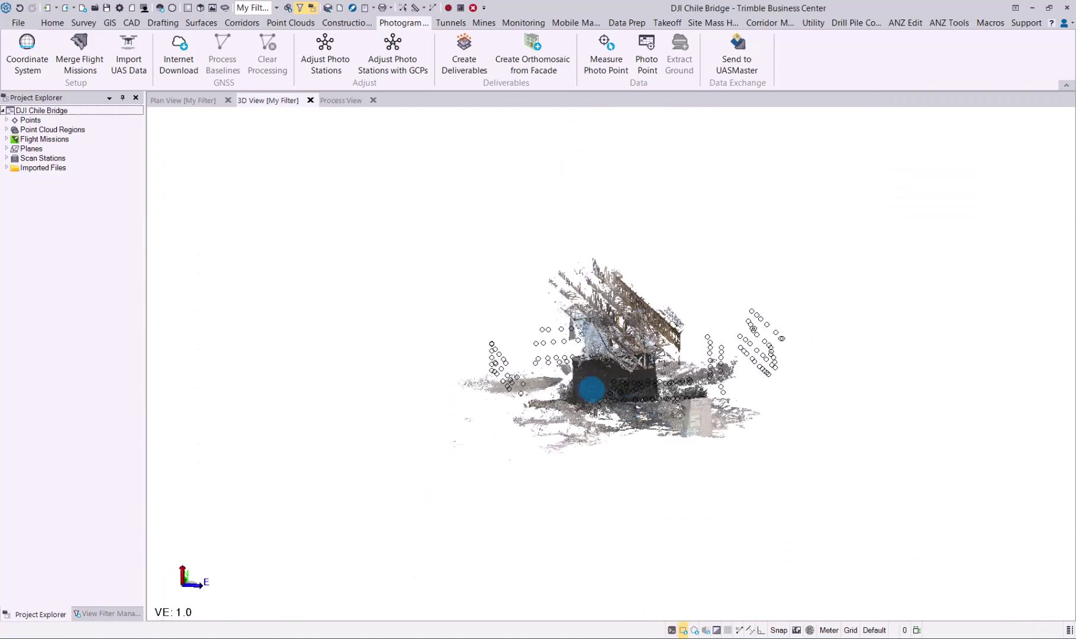
pyautogui.scroll(10, 592, 390)
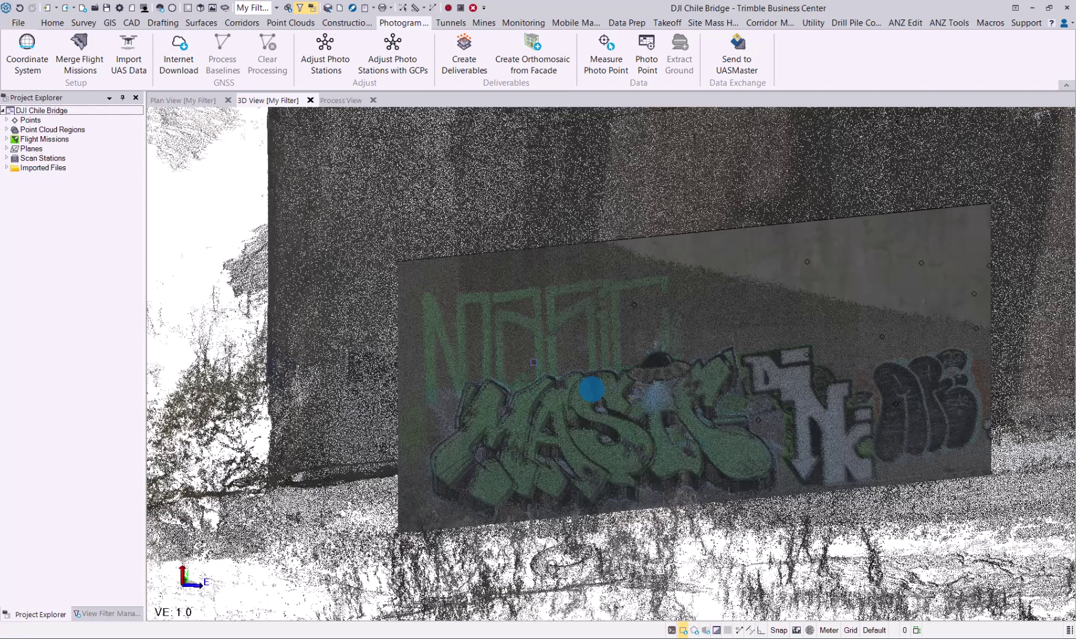
# Hide Point Cloud Regions in the View Filter Manager.
pyautogui.click(97, 614)
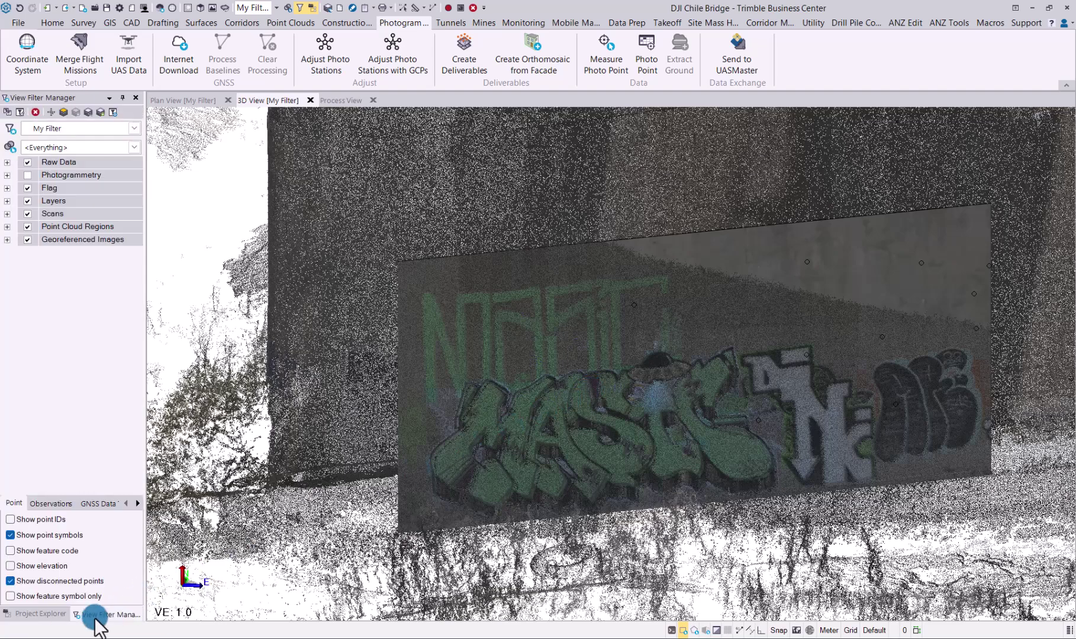
pyautogui.click(27, 227)
pyautogui.moveTo(686, 382); pyautogui.dragTo(629, 353, button='middle')
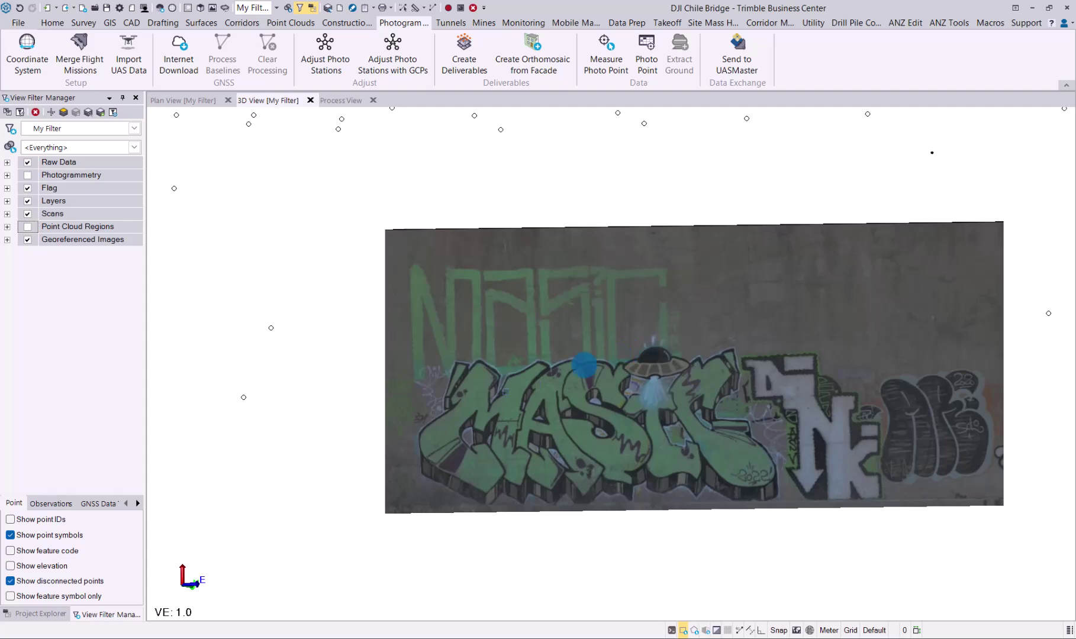
# Zoom and pan the 3D view to inspect the Bridge facade.Ortho.tif graffiti image.
pyautogui.scroll(5, 475, 399)
pyautogui.scroll(6, 475, 399)
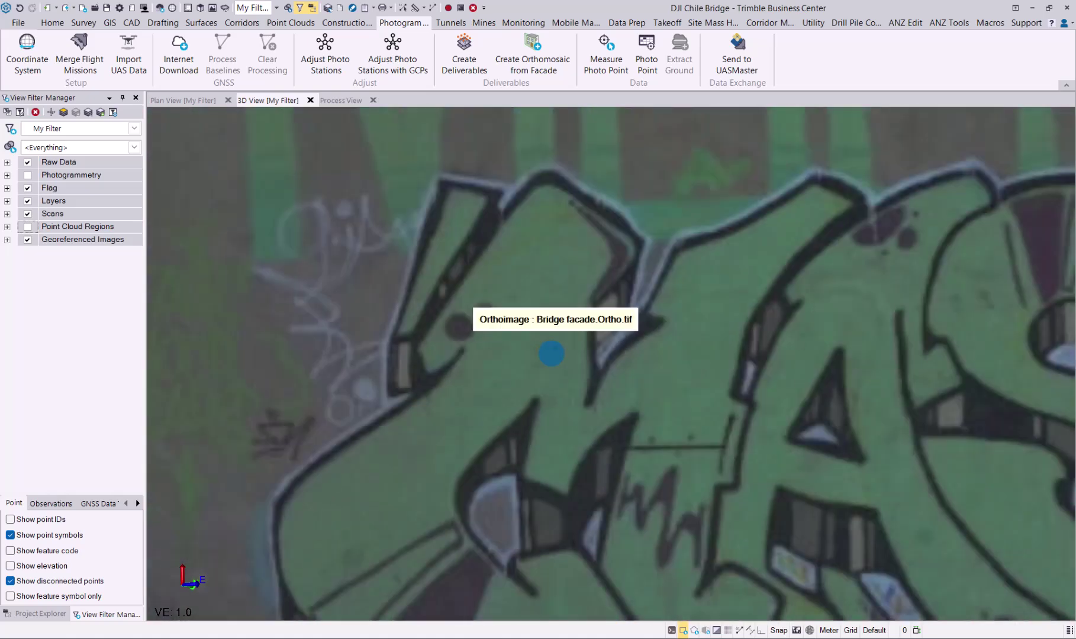
pyautogui.scroll(6, 699, 323)
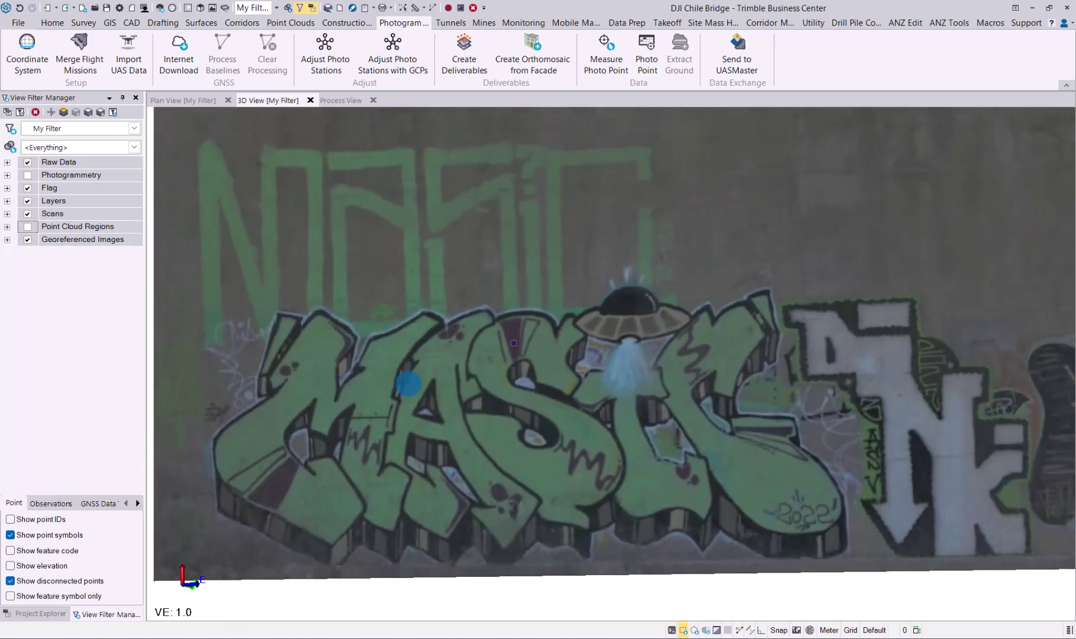
pyautogui.scroll(4, 699, 323)
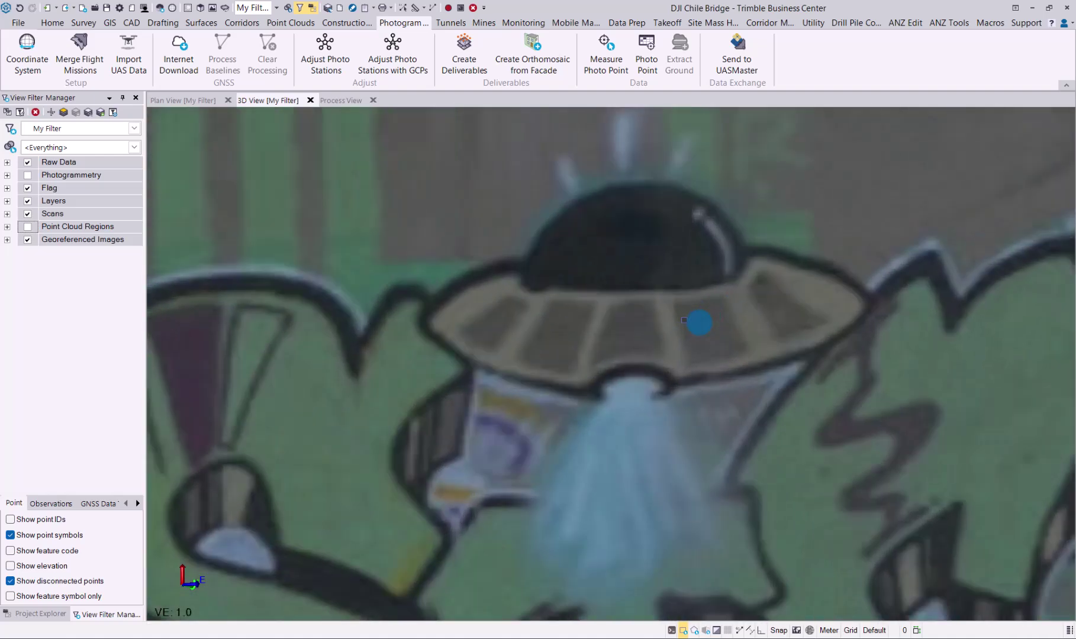
pyautogui.scroll(-7, 699, 322)
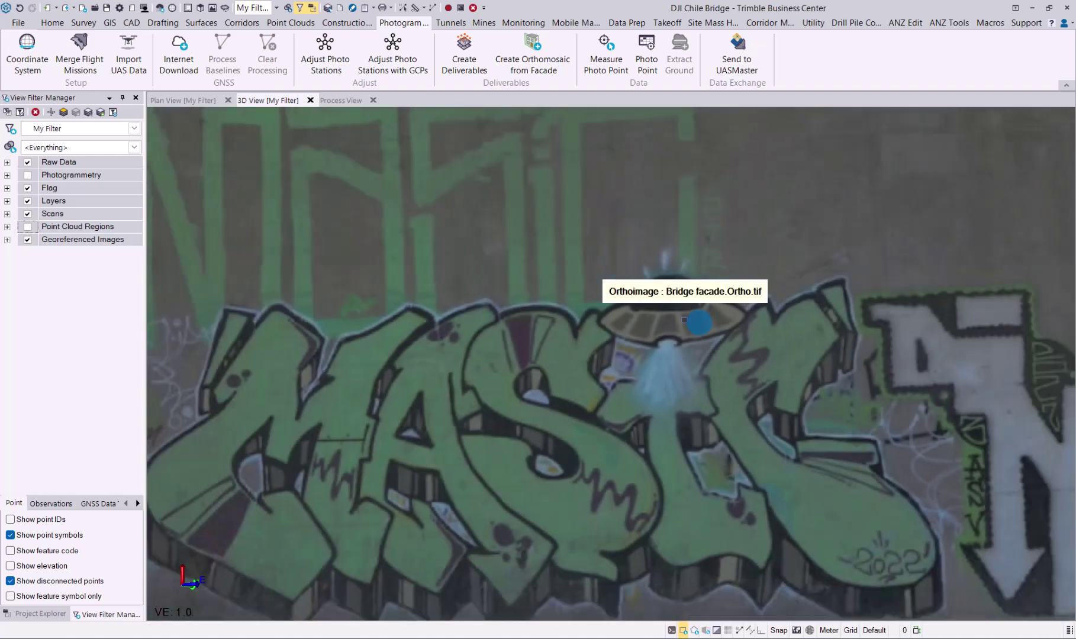
pyautogui.scroll(-3, 699, 322)
pyautogui.moveTo(670, 336); pyautogui.dragTo(619, 377, button='middle')
pyautogui.scroll(-2, 619, 377)
pyautogui.scroll(-1, 620, 377)
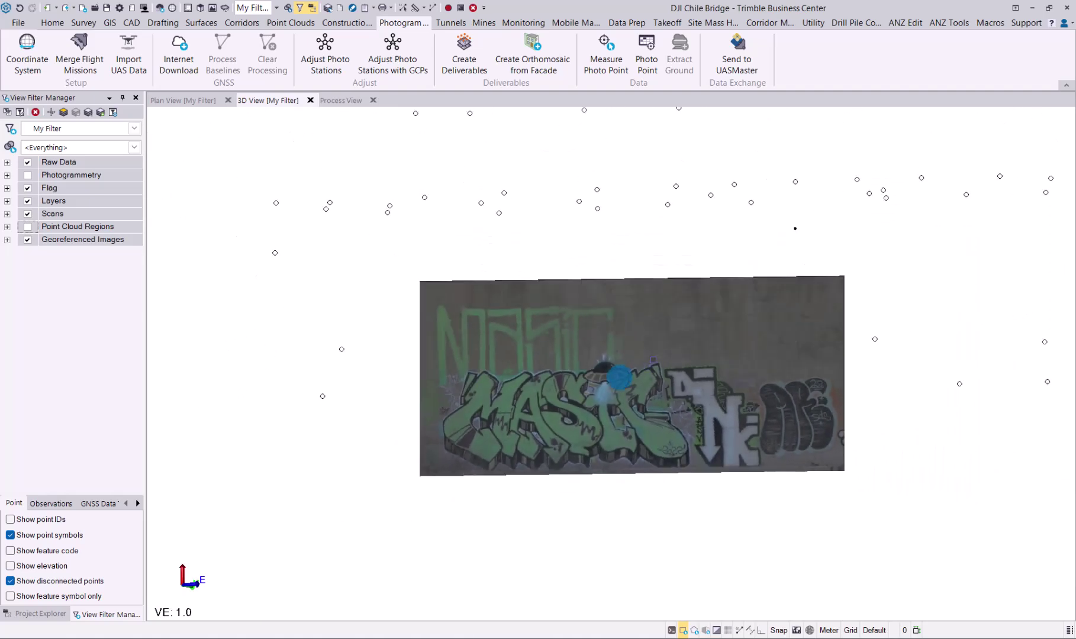